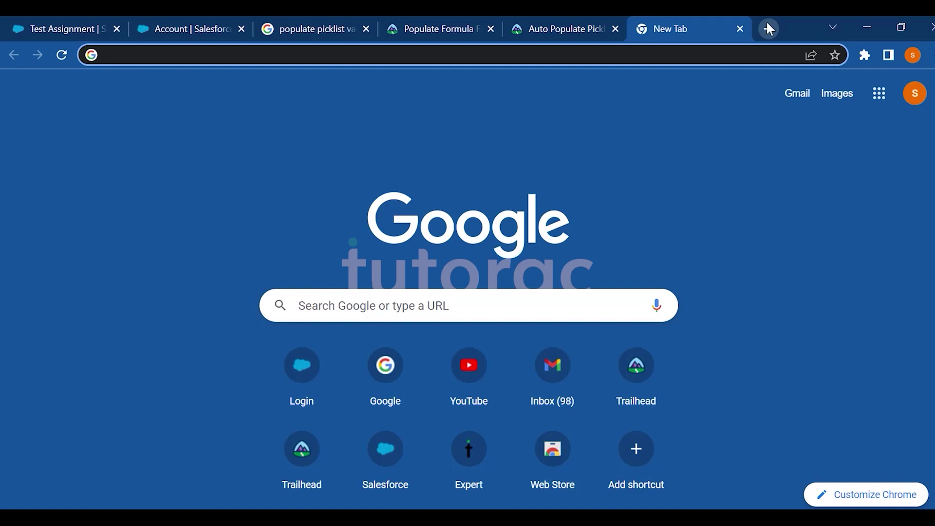
Go to developer.salesforce.com and bring up the Developer Edition sign-up form.
{"action": "type", "text": "deve"}
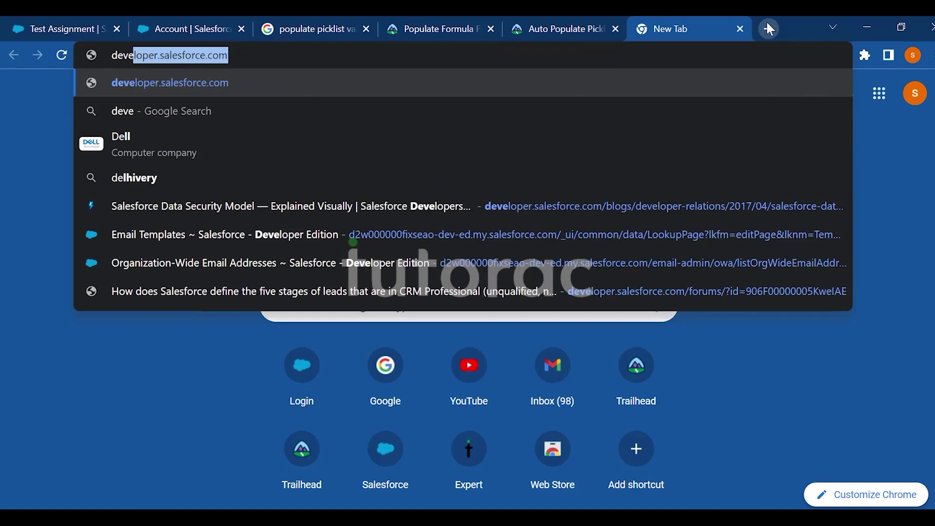
{"action": "key", "text": "Return"}
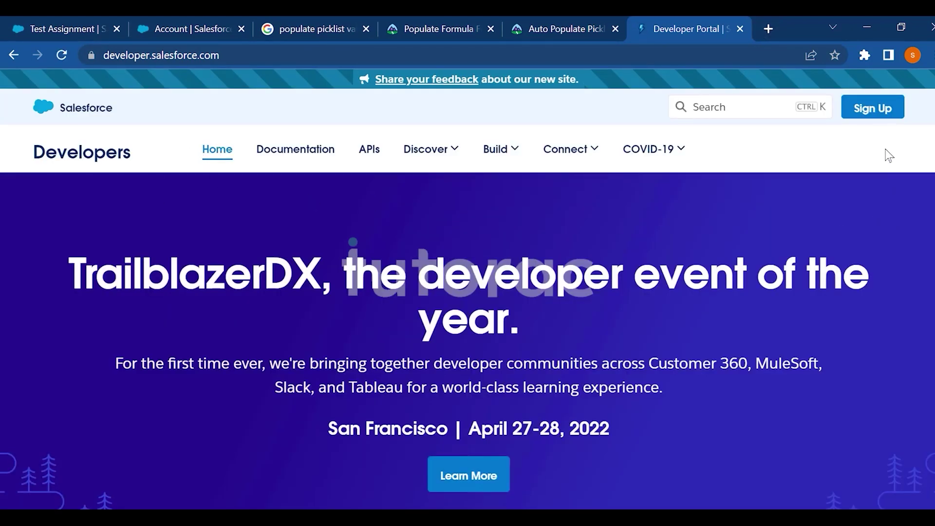
{"action": "left_click", "coordinate": [862, 111]}
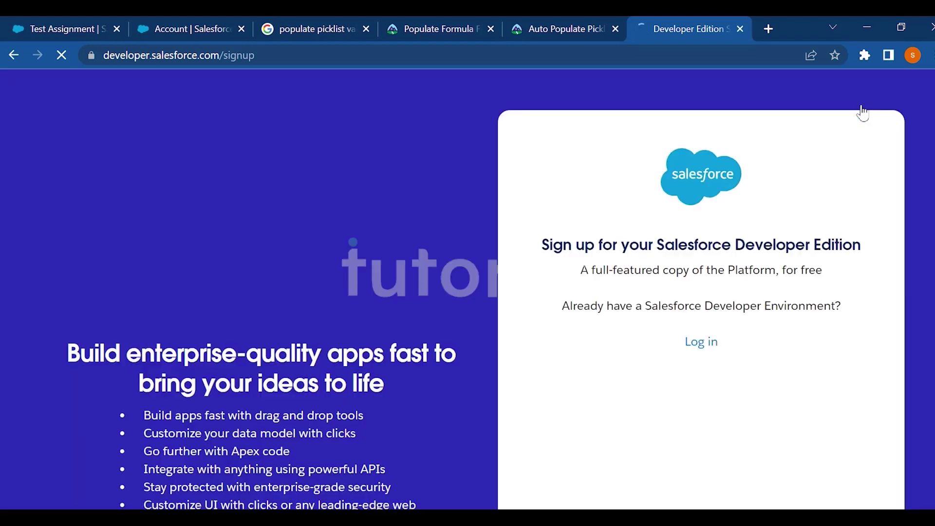
{"action": "scroll", "coordinate": [468, 290], "scroll_direction": "down", "scroll_amount": 3}
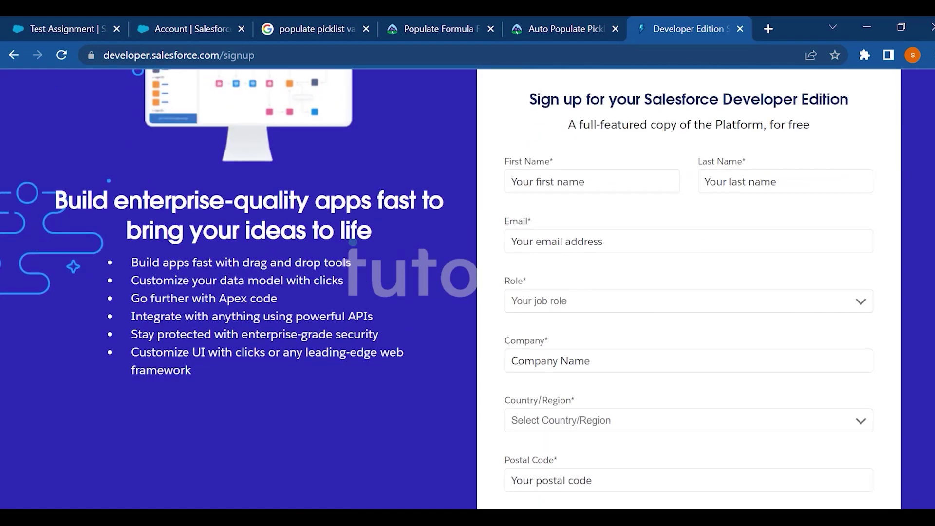
Enter Test as the first and last name and fill in the email address.
{"action": "left_click", "coordinate": [562, 182]}
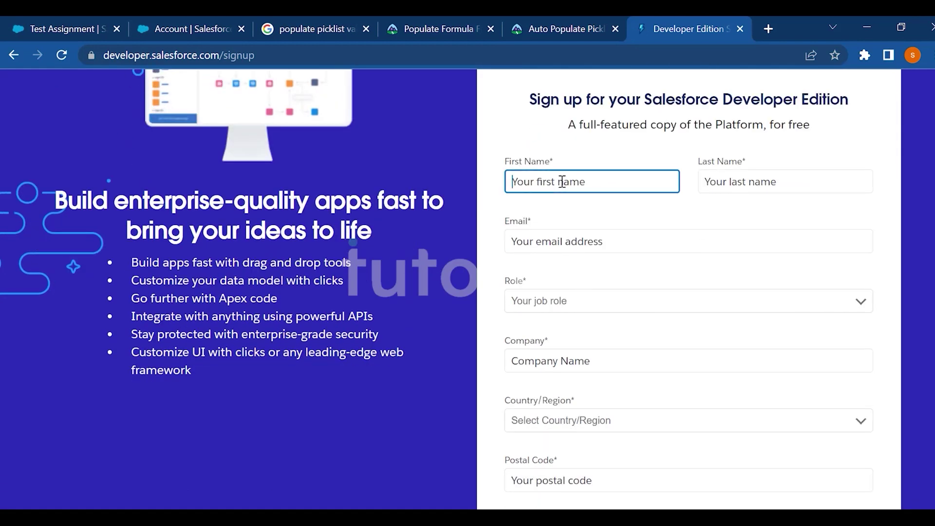
{"action": "type", "text": "Test"}
{"action": "key", "text": "Tab"}
{"action": "type", "text": "T"}
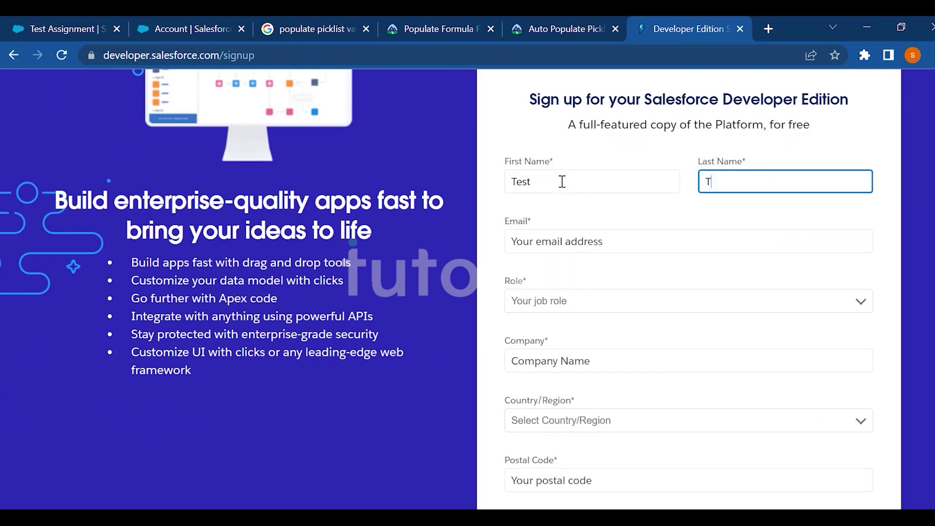
{"action": "left_click", "coordinate": [539, 232]}
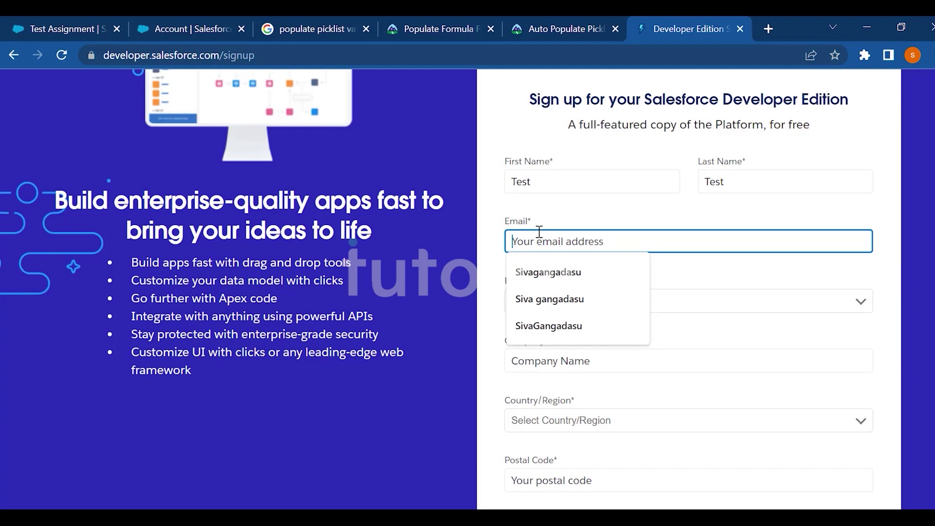
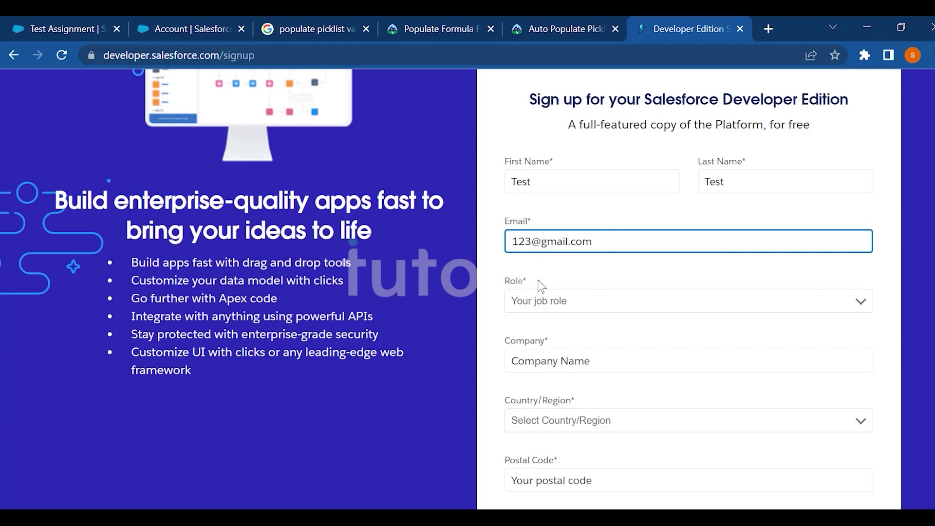
Choose Administrator as the job role.
{"action": "scroll", "coordinate": [647, 283], "scroll_direction": "down", "scroll_amount": 2}
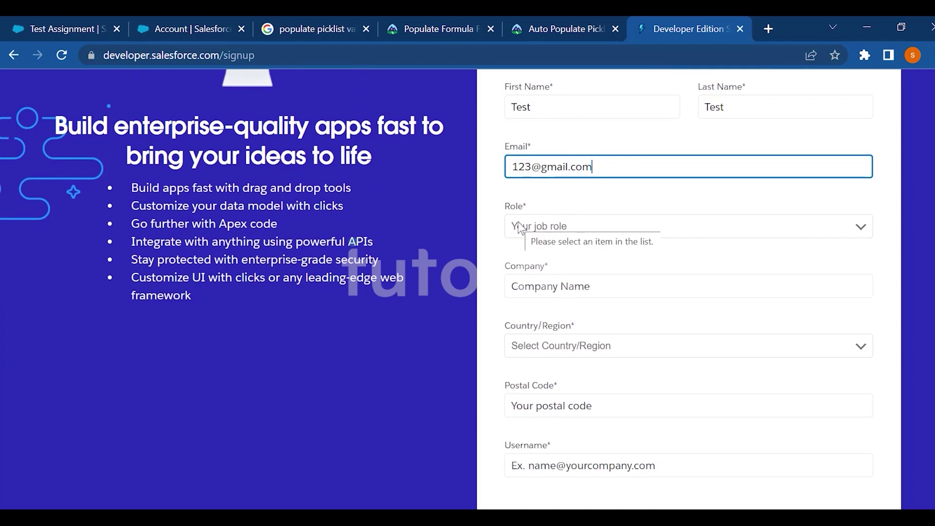
{"action": "left_click", "coordinate": [521, 227]}
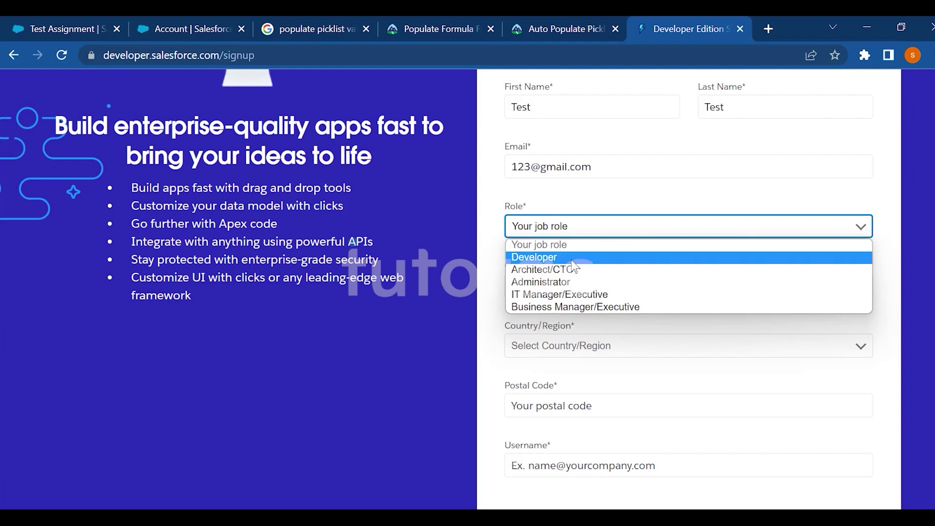
{"action": "left_click", "coordinate": [609, 281]}
{"action": "scroll", "coordinate": [592, 251], "scroll_direction": "down", "scroll_amount": 2}
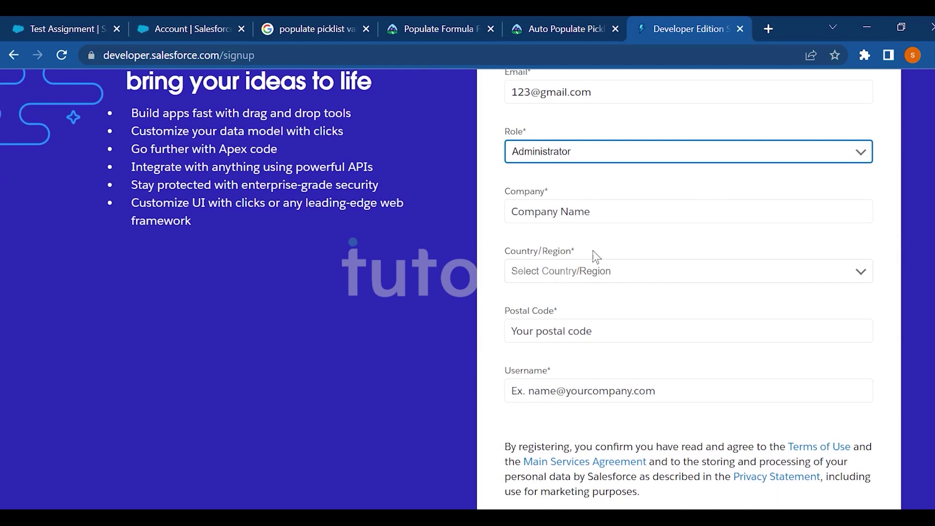
Enter ABC as the company and select India as the country.
{"action": "left_click", "coordinate": [561, 209]}
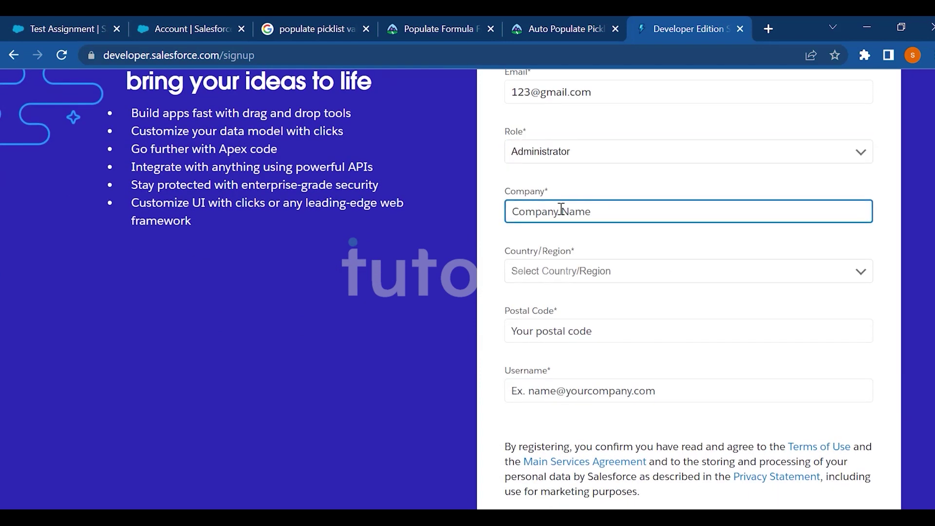
{"action": "type", "text": "ABC"}
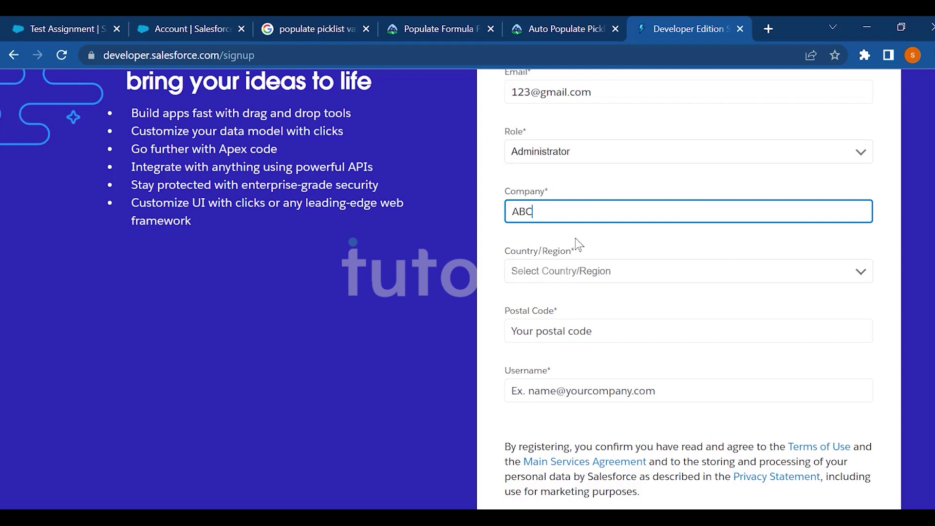
{"action": "left_click", "coordinate": [573, 281]}
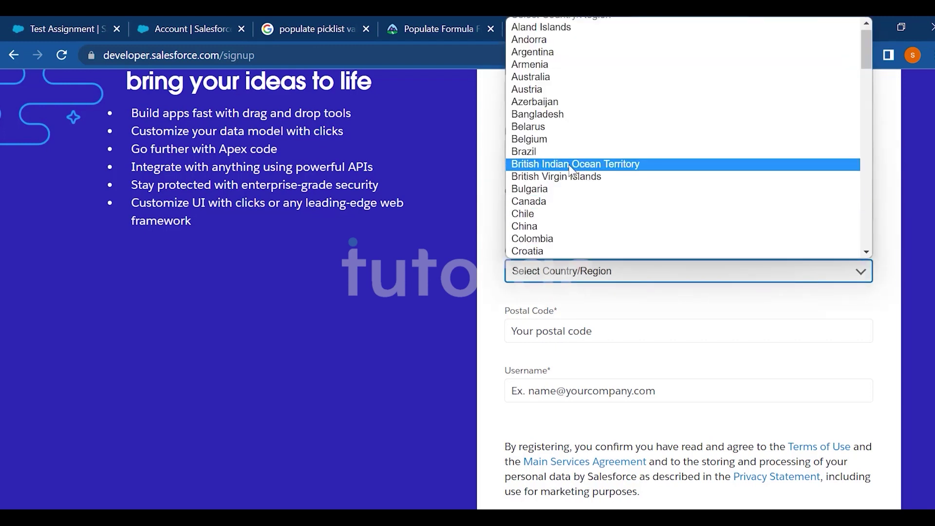
{"action": "type", "text": "india"}
{"action": "key", "text": "Return"}
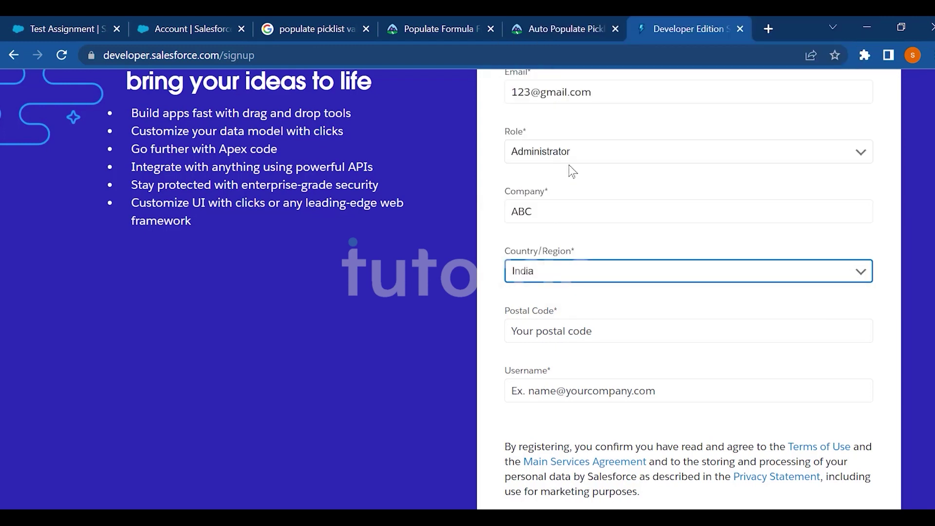
Fill in postal code 22222 and a username.
{"action": "left_click", "coordinate": [586, 325]}
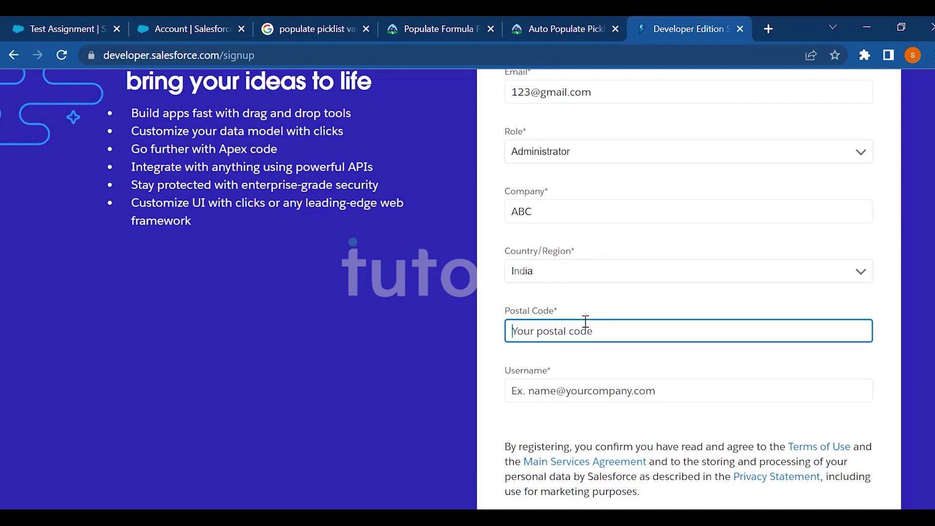
{"action": "type", "text": "22222"}
{"action": "left_click", "coordinate": [551, 397]}
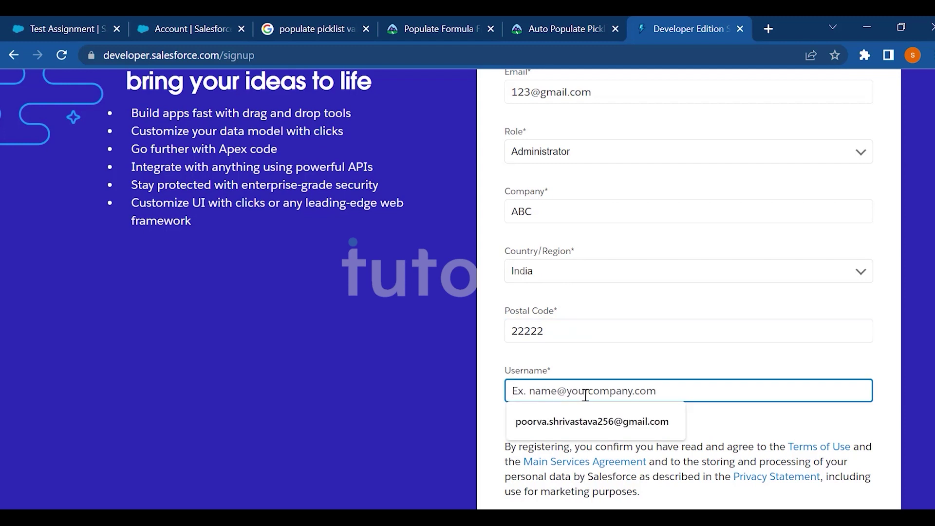
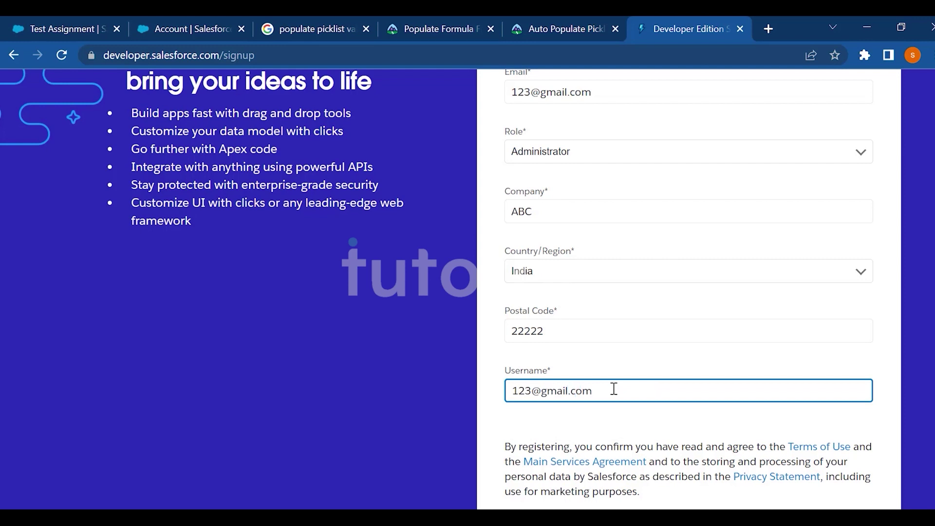
{"action": "scroll", "coordinate": [614, 388], "scroll_direction": "down", "scroll_amount": 3}
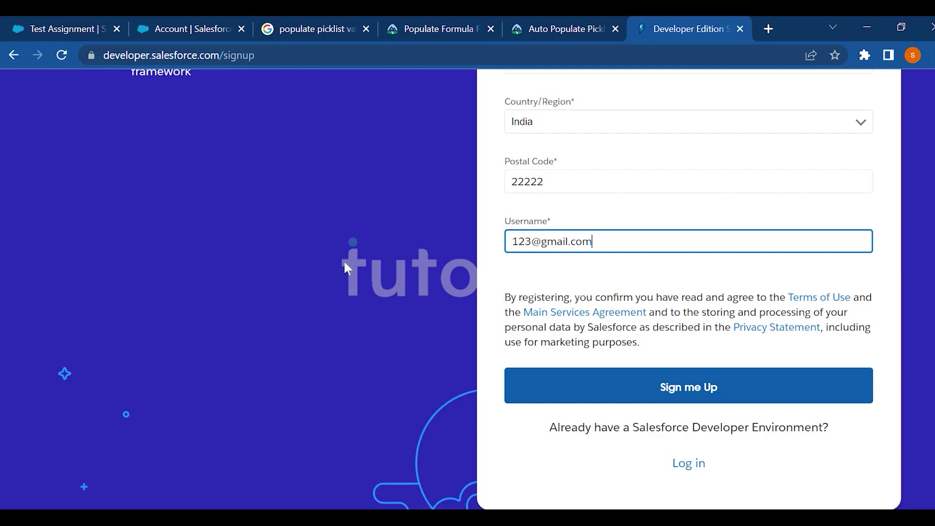
Switch to the Test Assignment browser tab showing the account record.
{"action": "left_click", "coordinate": [65, 31]}
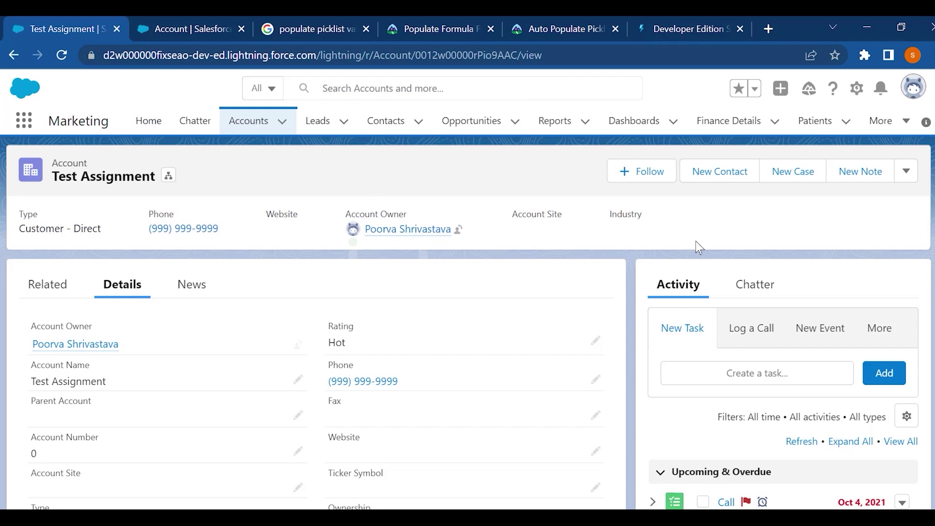
{"action": "left_click", "coordinate": [24, 121]}
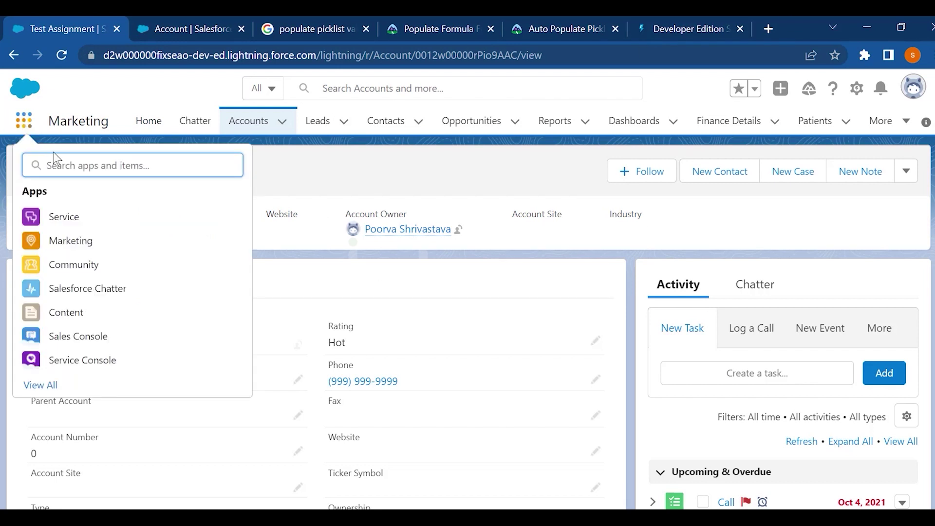
{"action": "left_click", "coordinate": [330, 182]}
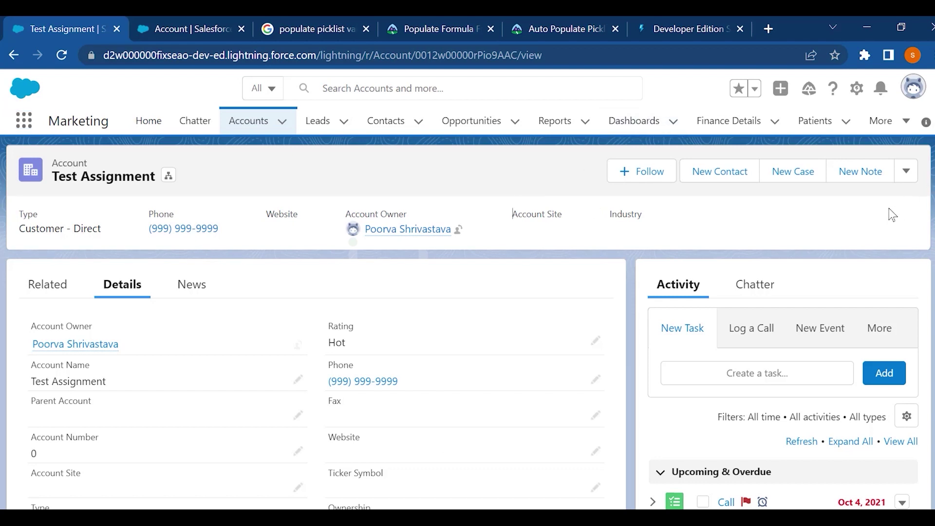
Switch to Salesforce Classic from the profile menu.
{"action": "left_click", "coordinate": [915, 87]}
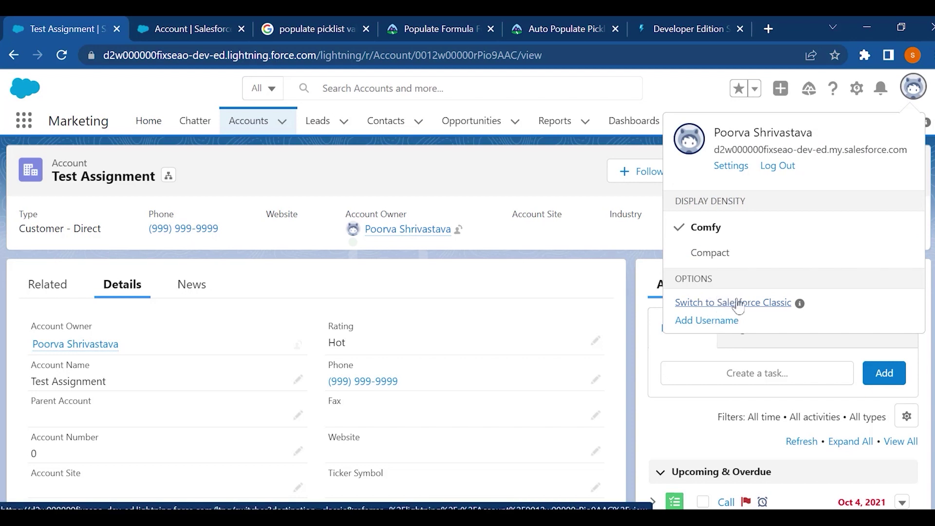
{"action": "left_click", "coordinate": [736, 303]}
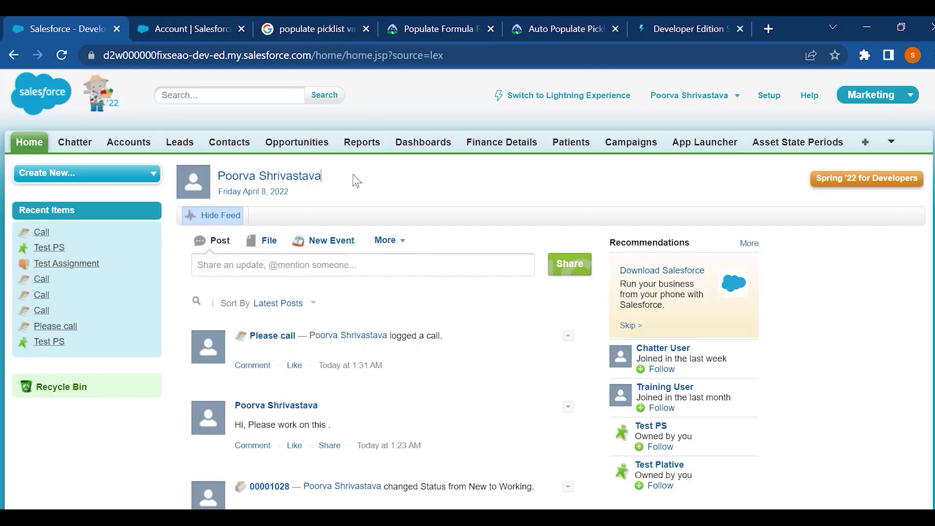
Go to the Leads tab to see the recent leads list.
{"action": "scroll", "coordinate": [356, 180], "scroll_direction": "down", "scroll_amount": 10}
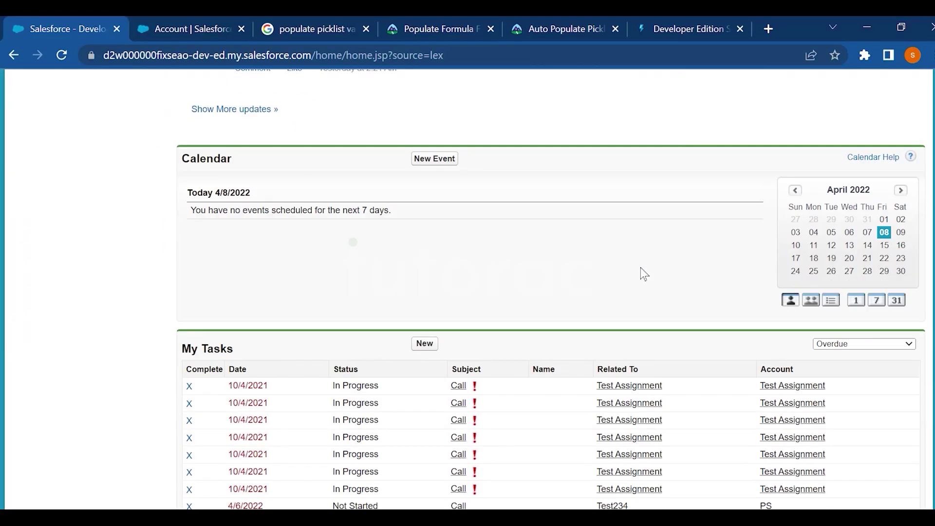
{"action": "scroll", "coordinate": [641, 271], "scroll_direction": "up", "scroll_amount": 10}
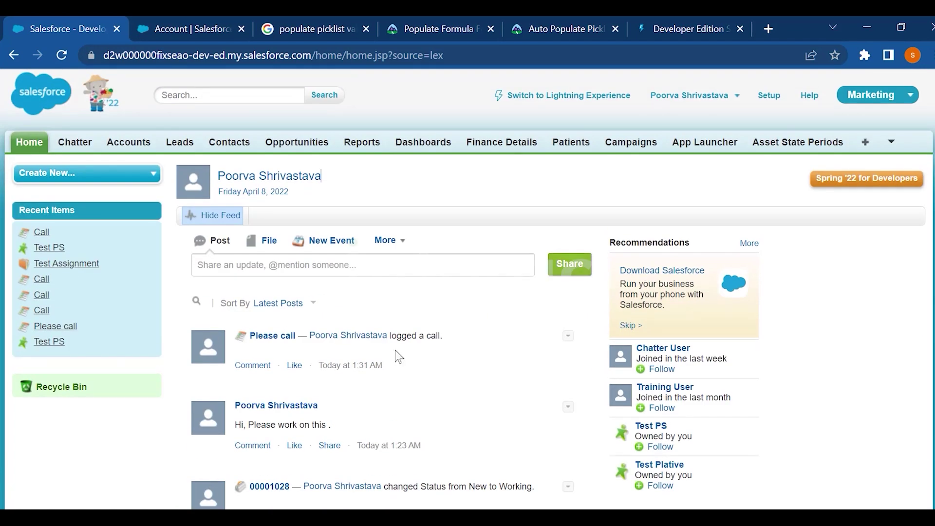
{"action": "left_click", "coordinate": [180, 142]}
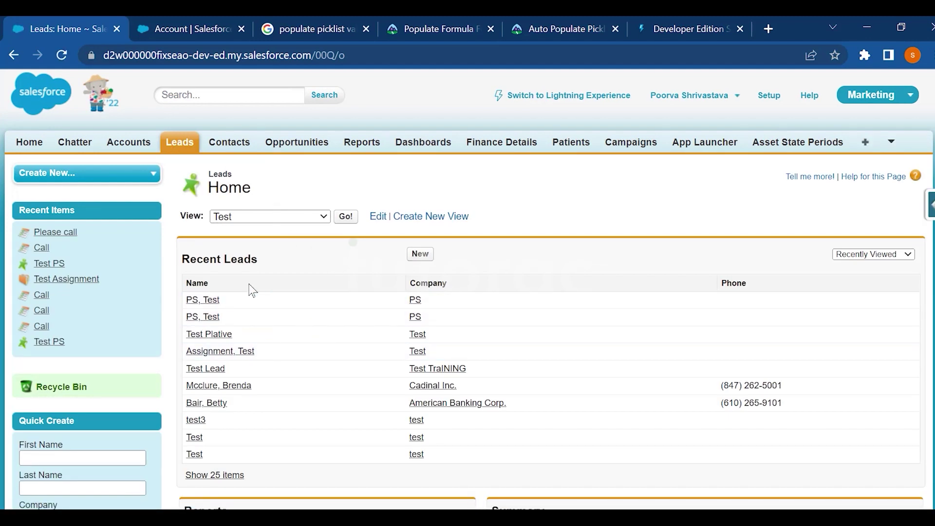
Open the Test PS lead and scroll through its Lead Detail section.
{"action": "left_click", "coordinate": [209, 300]}
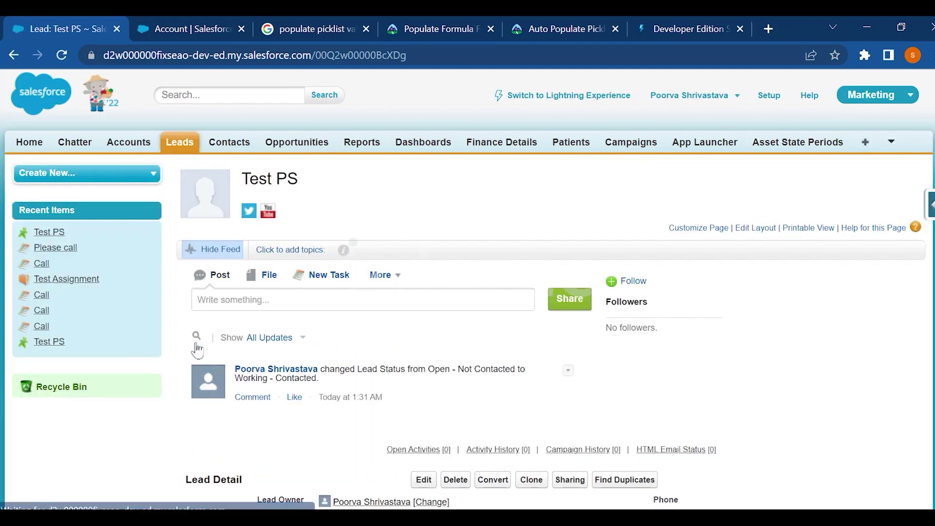
{"action": "scroll", "coordinate": [485, 378], "scroll_direction": "down", "scroll_amount": 3}
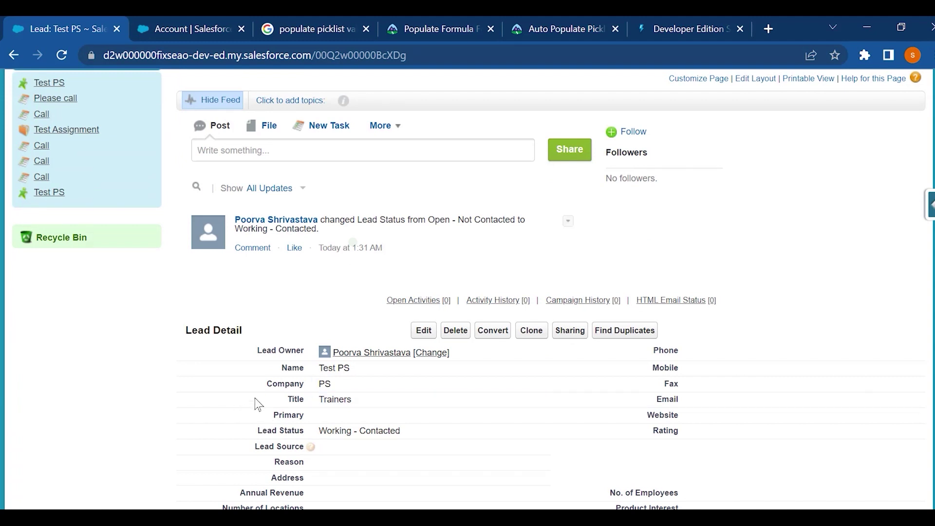
{"action": "scroll", "coordinate": [255, 351], "scroll_direction": "down", "scroll_amount": 2}
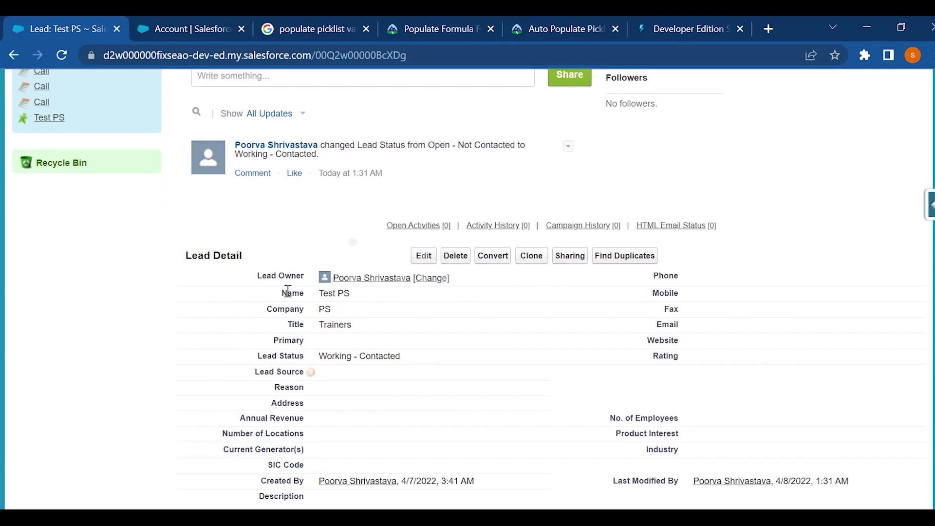
{"action": "scroll", "coordinate": [759, 317], "scroll_direction": "up", "scroll_amount": 3}
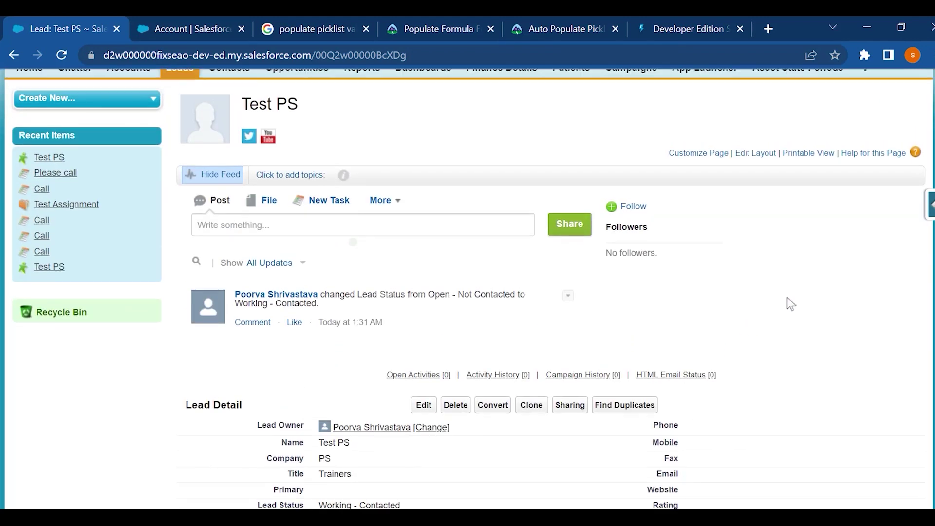
In Edit Layout, move Primary under Website and Campaign under Rating, then save.
{"action": "left_click", "coordinate": [749, 154]}
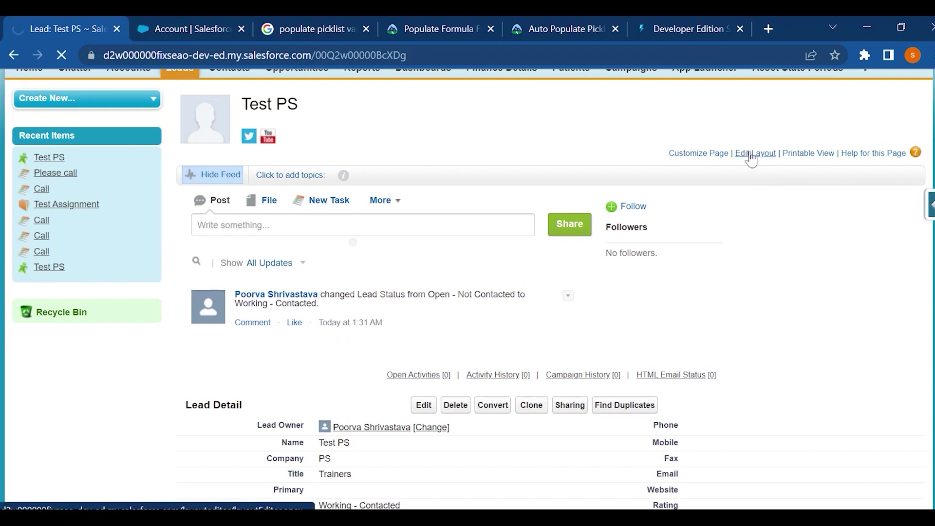
{"action": "scroll", "coordinate": [341, 400], "scroll_direction": "down", "scroll_amount": 5}
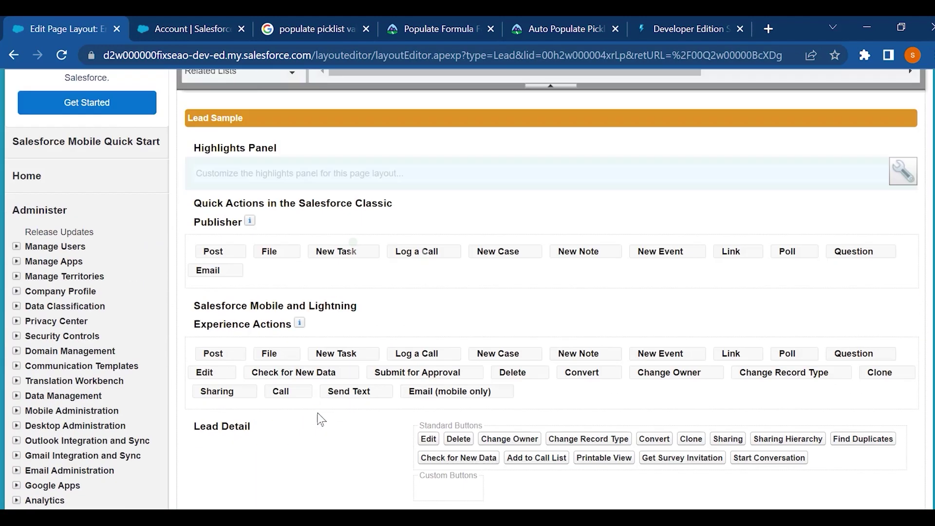
{"action": "scroll", "coordinate": [321, 419], "scroll_direction": "down", "scroll_amount": 3}
{"action": "left_click_drag", "start_coordinate": [536, 445], "coordinate": [621, 452]}
{"action": "left_click_drag", "start_coordinate": [250, 460], "coordinate": [615, 482]}
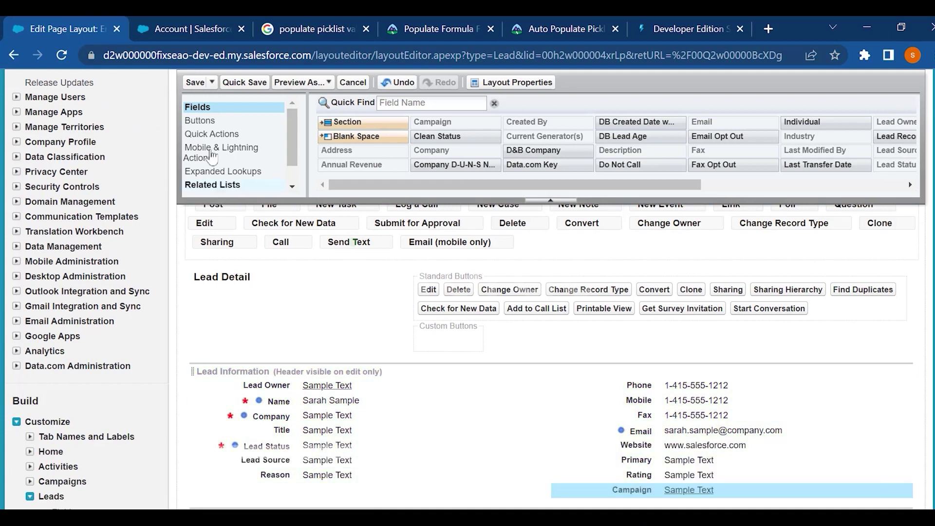
{"action": "left_click", "coordinate": [194, 82]}
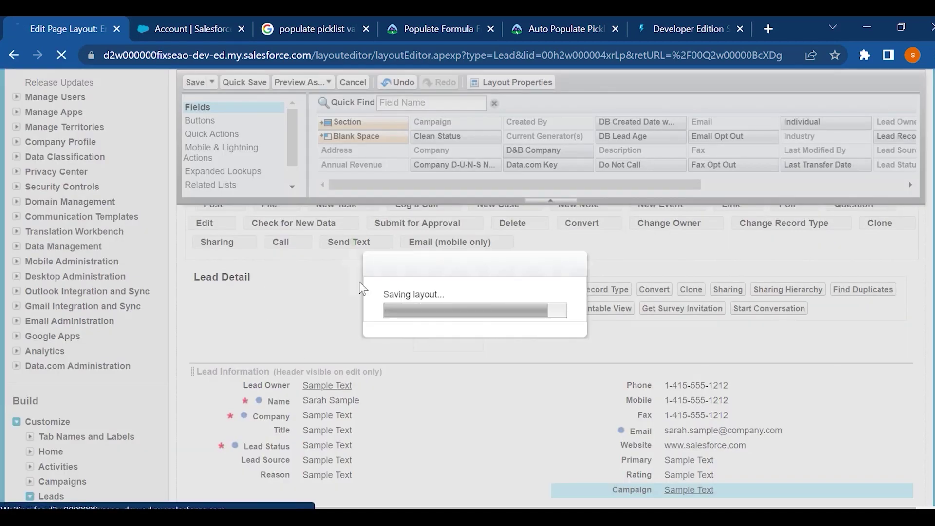
{"action": "scroll", "coordinate": [341, 399], "scroll_direction": "down", "scroll_amount": 5}
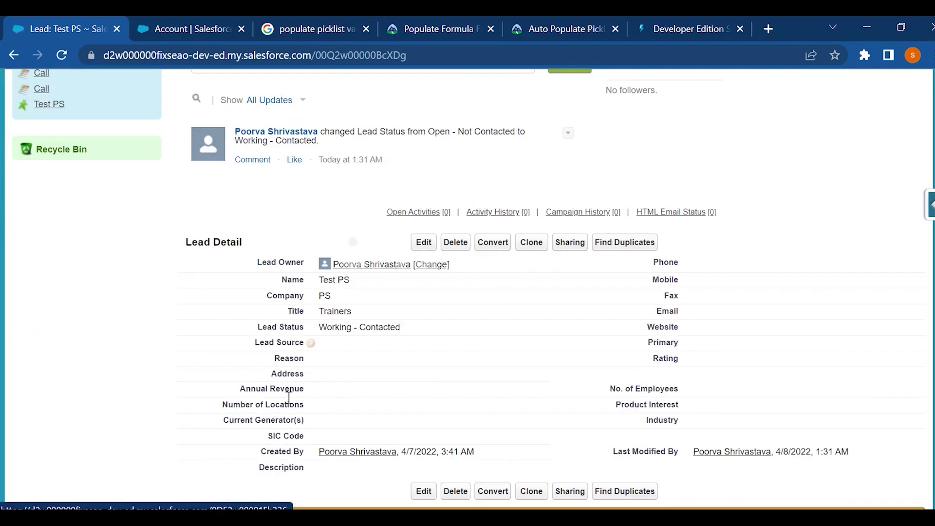
{"action": "scroll", "coordinate": [288, 397], "scroll_direction": "down", "scroll_amount": 1}
{"action": "scroll", "coordinate": [289, 397], "scroll_direction": "up", "scroll_amount": 5}
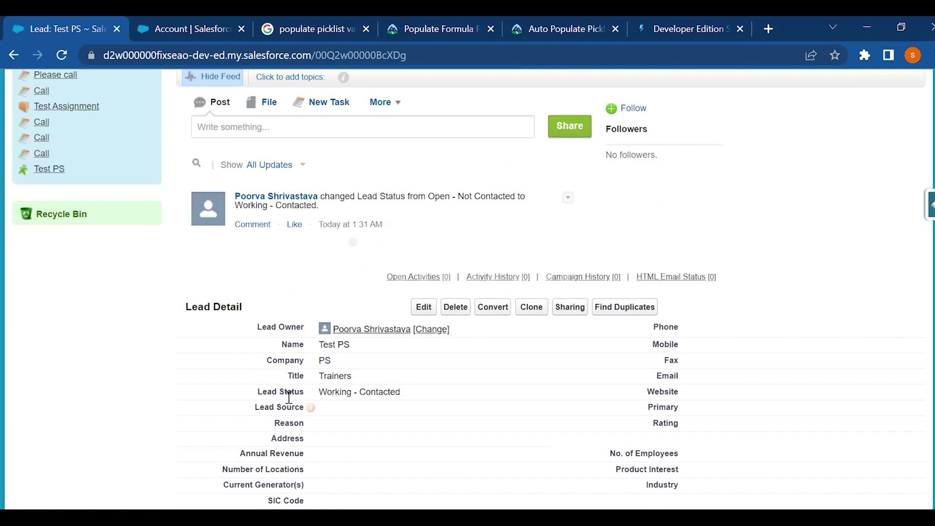
{"action": "scroll", "coordinate": [722, 271], "scroll_direction": "down", "scroll_amount": 8}
{"action": "scroll", "coordinate": [722, 271], "scroll_direction": "up", "scroll_amount": 10}
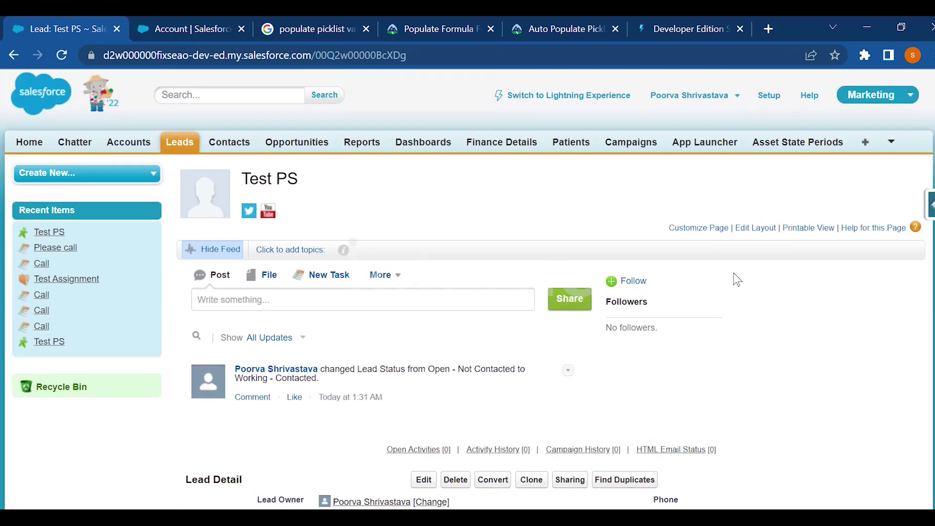
{"action": "left_click", "coordinate": [806, 227]}
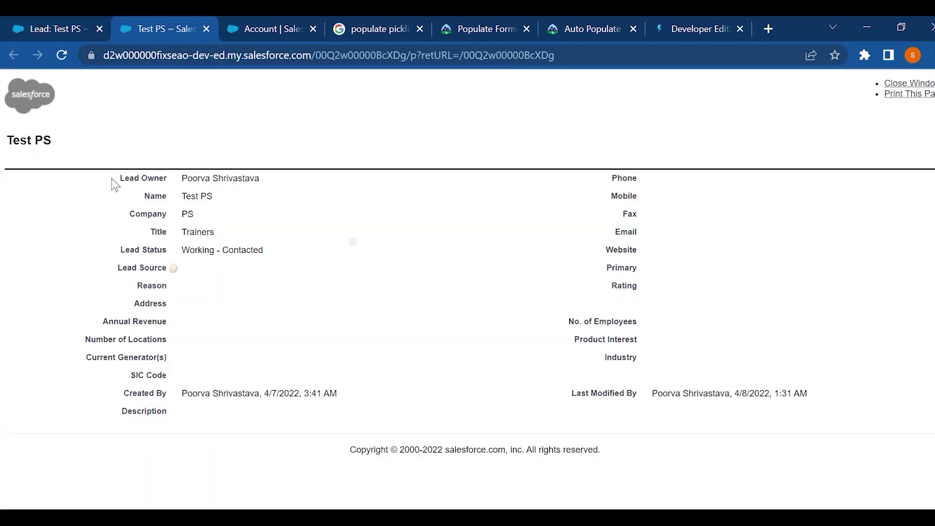
{"action": "left_click_drag", "start_coordinate": [111, 179], "coordinate": [750, 496]}
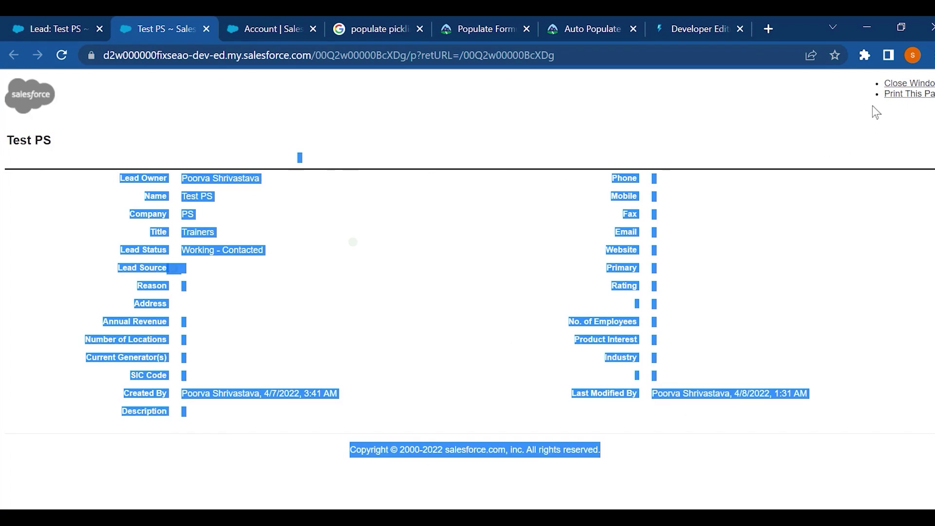
{"action": "left_click", "coordinate": [244, 115]}
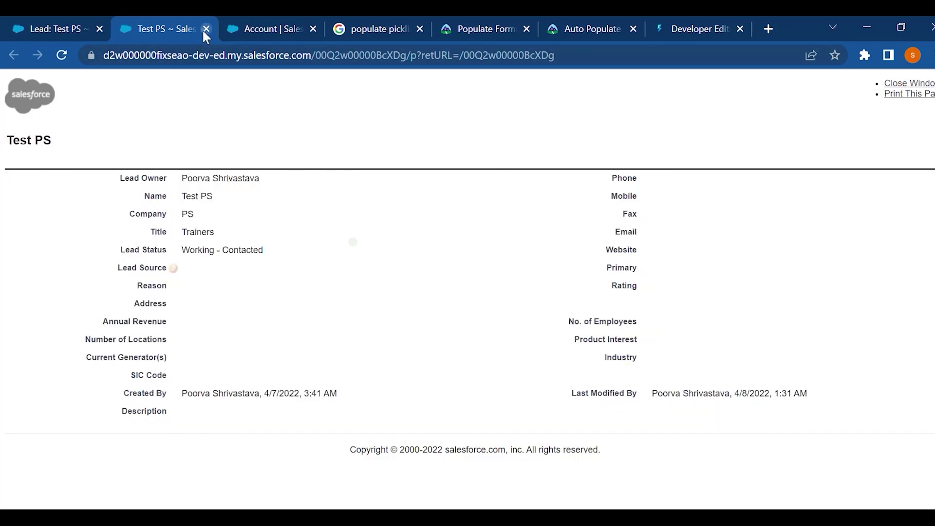
{"action": "left_click", "coordinate": [205, 28]}
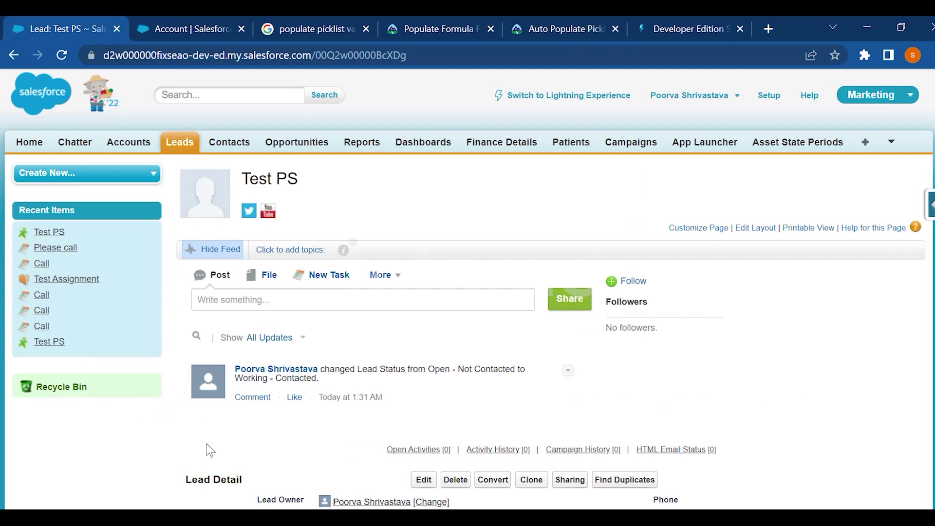
Toggle the Test PS lead's Chatter feed, leaving it hidden above Lead Detail.
{"action": "scroll", "coordinate": [207, 443], "scroll_direction": "down", "scroll_amount": 5}
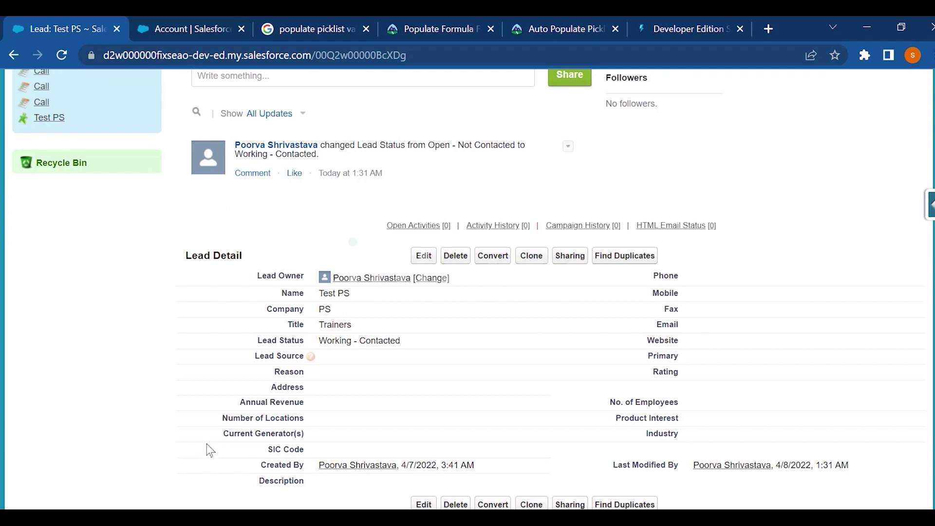
{"action": "scroll", "coordinate": [206, 443], "scroll_direction": "up", "scroll_amount": 3}
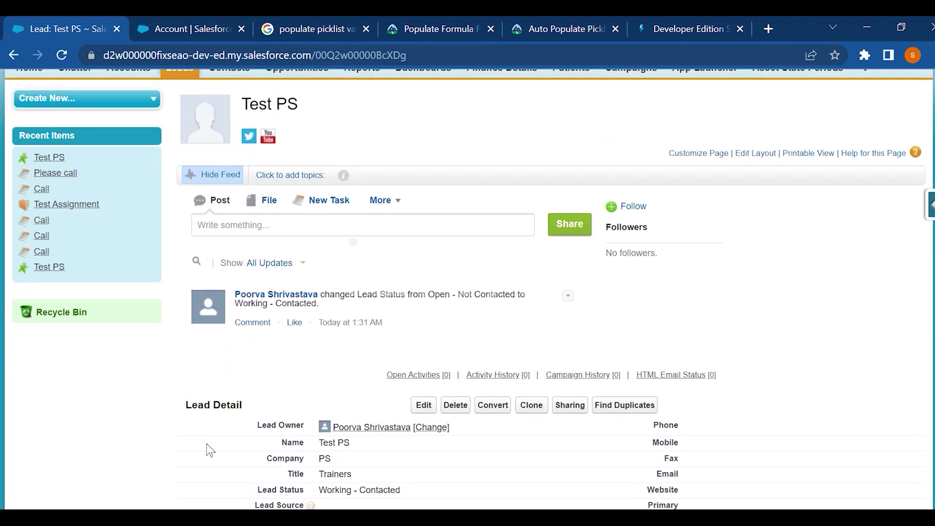
{"action": "left_click", "coordinate": [227, 179]}
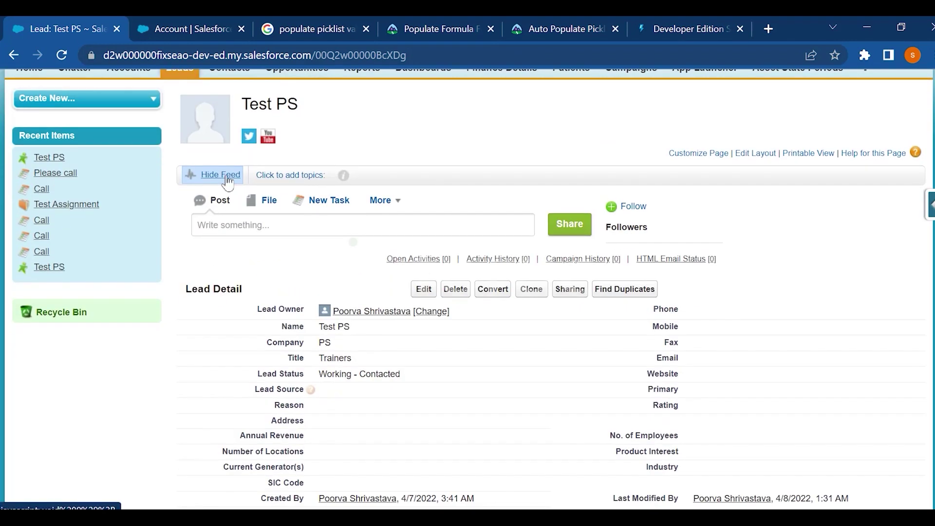
{"action": "left_click", "coordinate": [225, 176]}
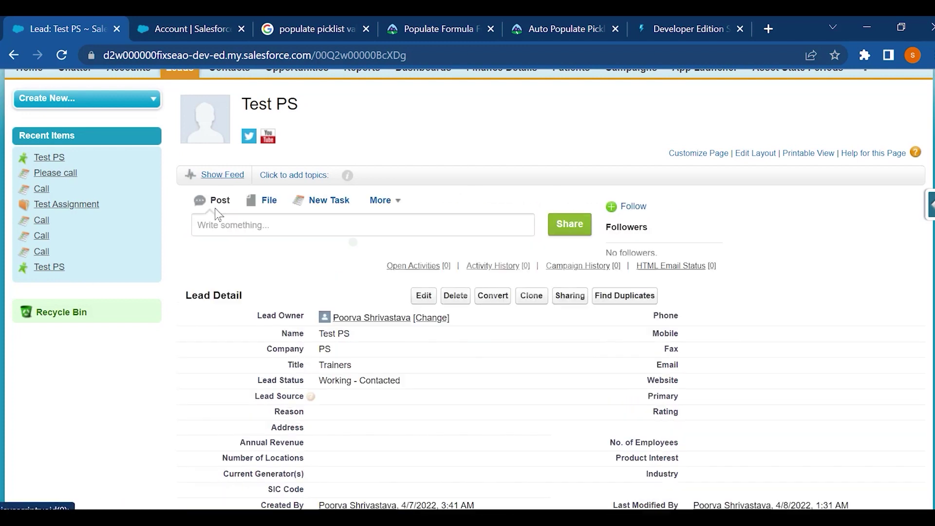
{"action": "left_click", "coordinate": [237, 228]}
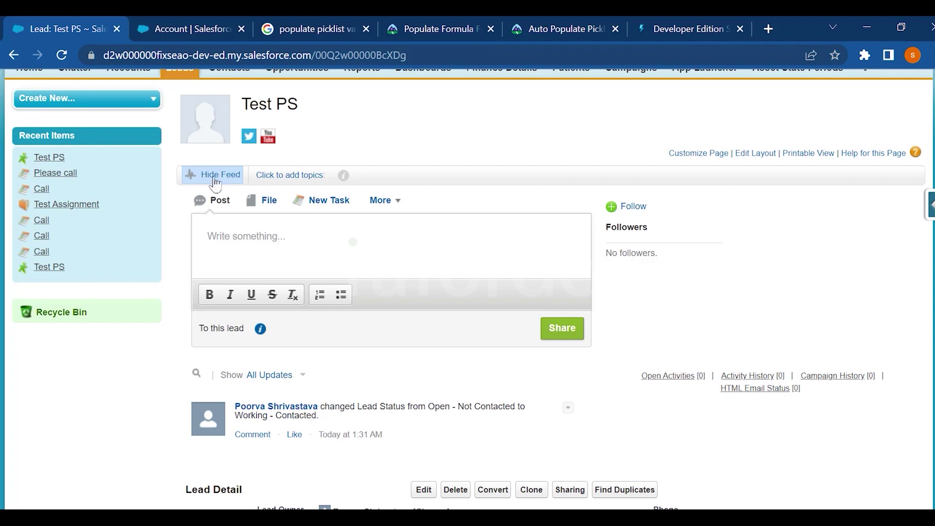
{"action": "left_click", "coordinate": [215, 180]}
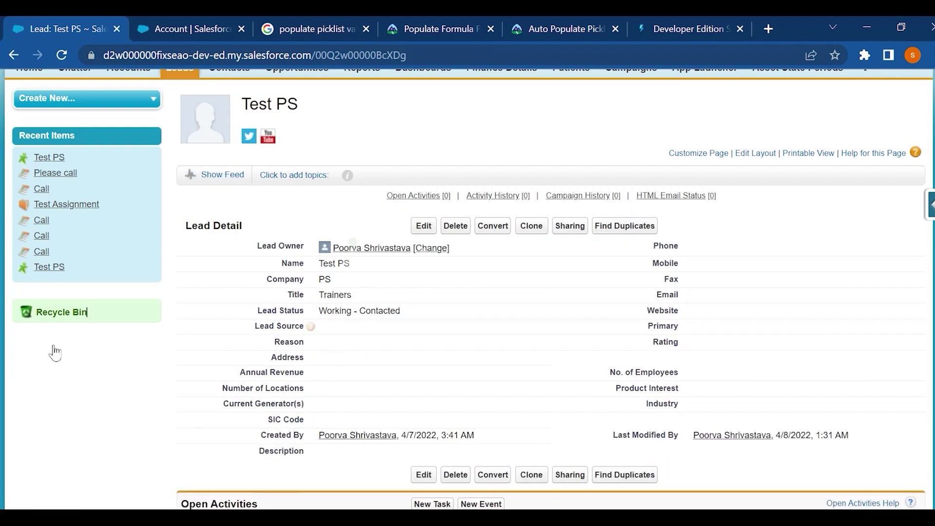
{"action": "scroll", "coordinate": [107, 356], "scroll_direction": "up", "scroll_amount": 2}
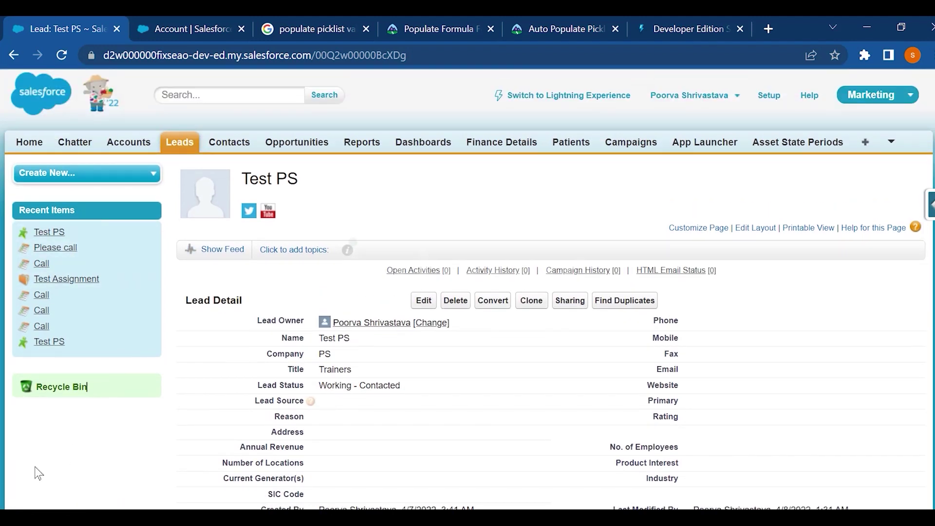
Open the Recycle Bin from the left sidebar to list deleted records.
{"action": "left_click", "coordinate": [68, 387]}
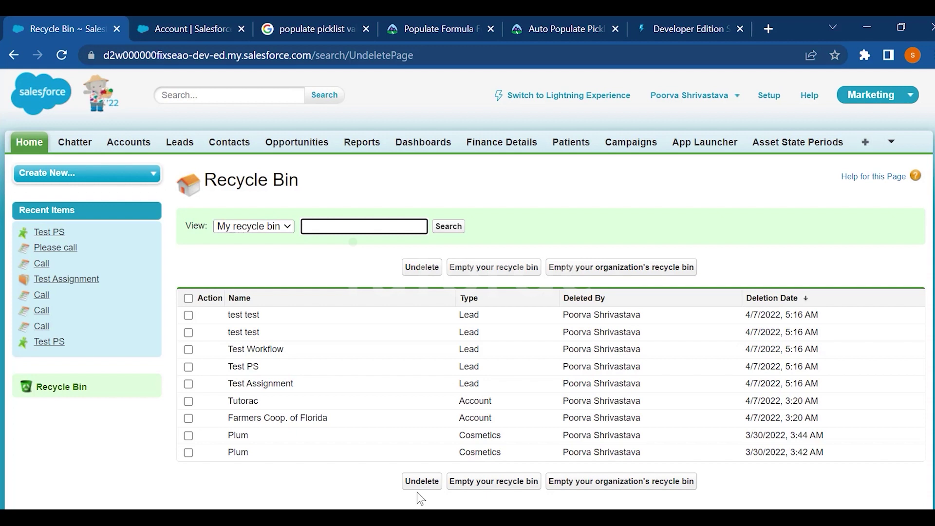
Search the All Tabs list for 'doc' and go to the Documents home page.
{"action": "left_click", "coordinate": [865, 143]}
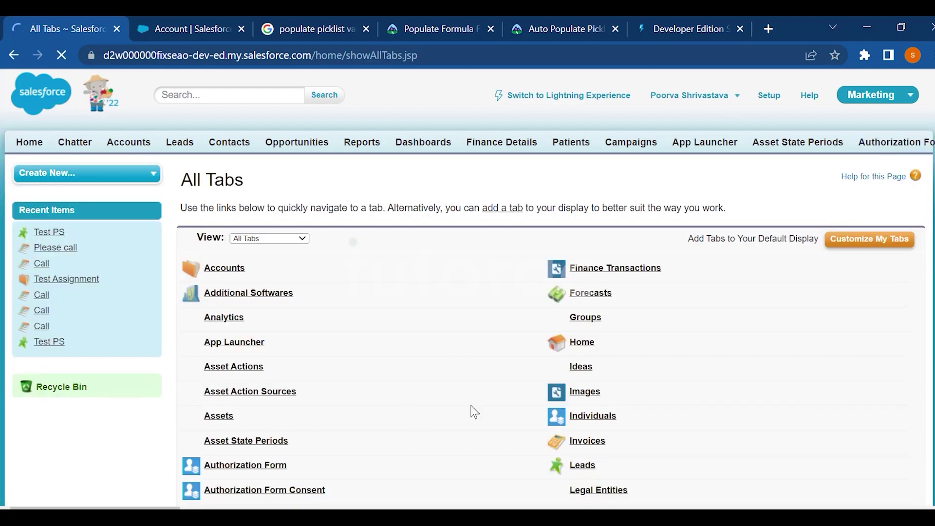
{"action": "scroll", "coordinate": [433, 362], "scroll_direction": "down", "scroll_amount": 15}
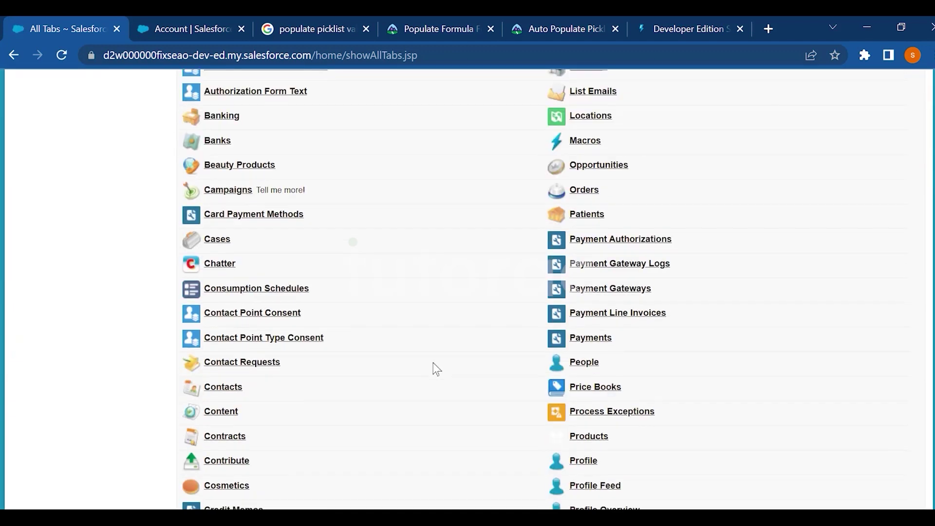
{"action": "scroll", "coordinate": [433, 362], "scroll_direction": "up", "scroll_amount": 15}
{"action": "scroll", "coordinate": [433, 363], "scroll_direction": "down", "scroll_amount": 2}
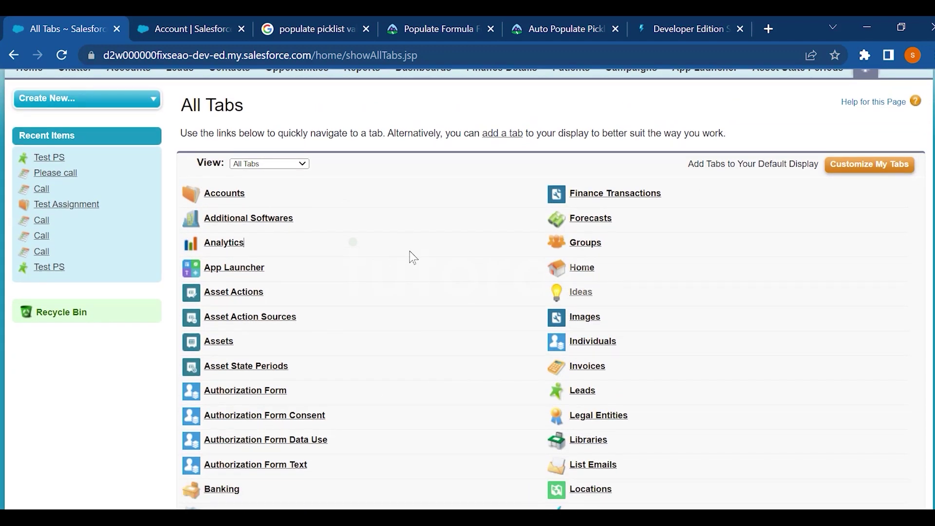
{"action": "scroll", "coordinate": [412, 256], "scroll_direction": "down", "scroll_amount": 3}
{"action": "scroll", "coordinate": [412, 256], "scroll_direction": "down", "scroll_amount": 3}
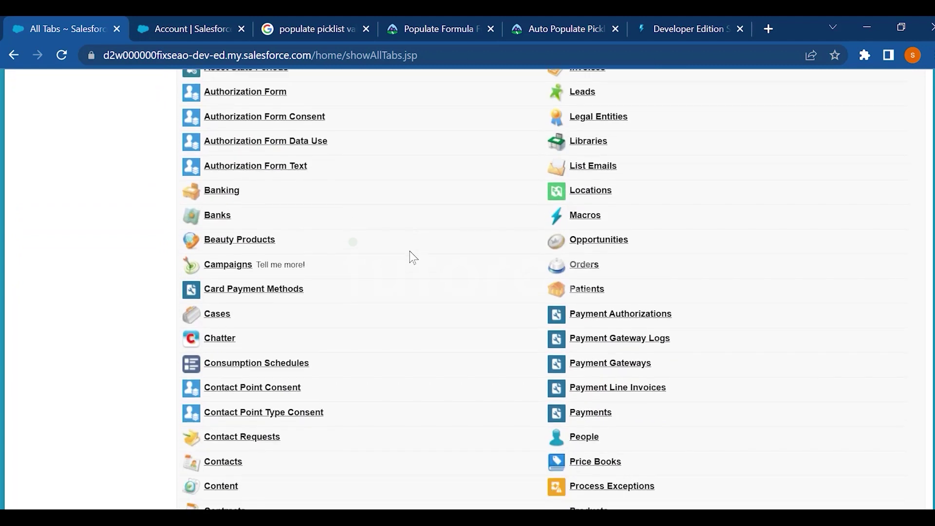
{"action": "key", "text": "ctrl+f"}
{"action": "type", "text": "docu"}
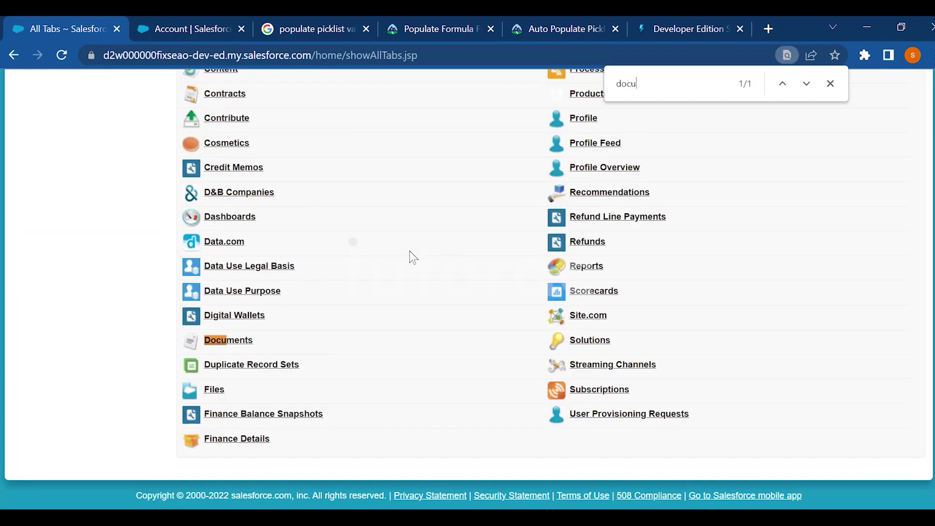
{"action": "left_click", "coordinate": [243, 339]}
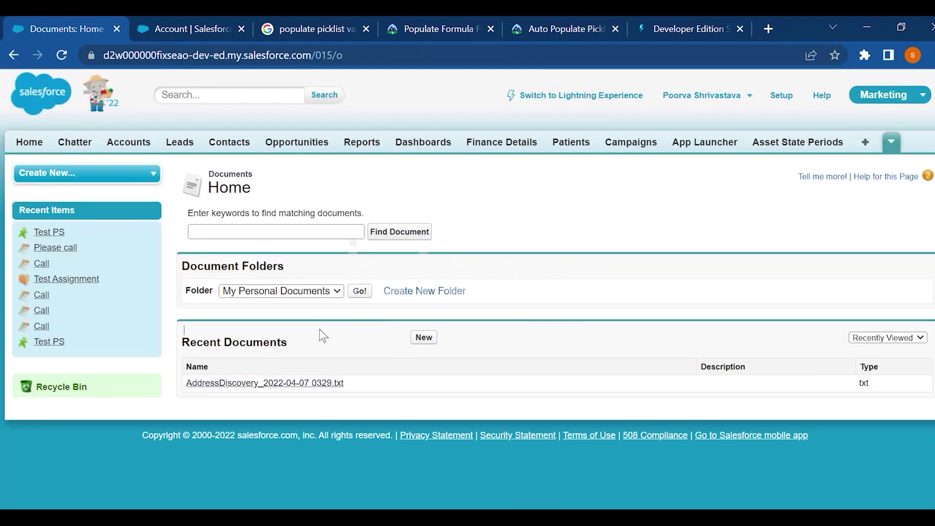
{"action": "left_click", "coordinate": [306, 291]}
{"action": "left_click", "coordinate": [306, 329]}
{"action": "left_click", "coordinate": [734, 193]}
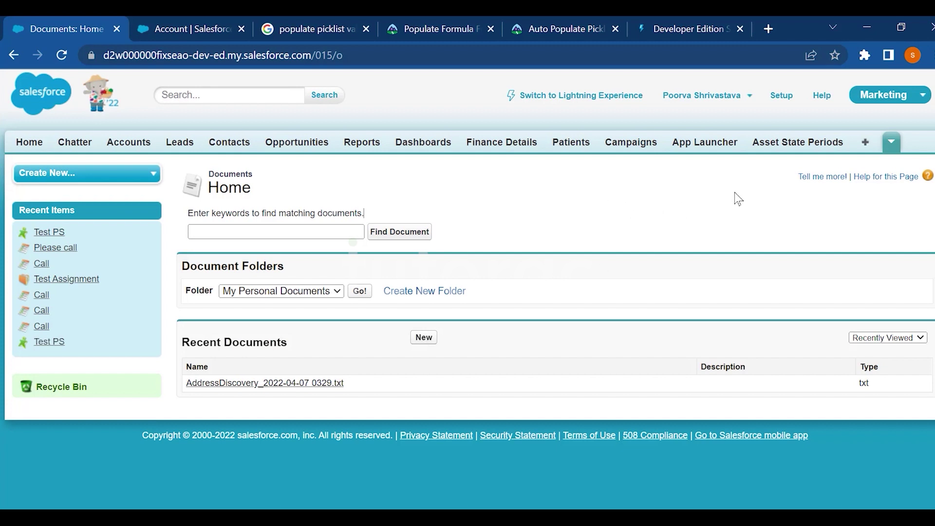
Switch to Lightning Experience and scroll through the Marketing app home page.
{"action": "left_click", "coordinate": [547, 96]}
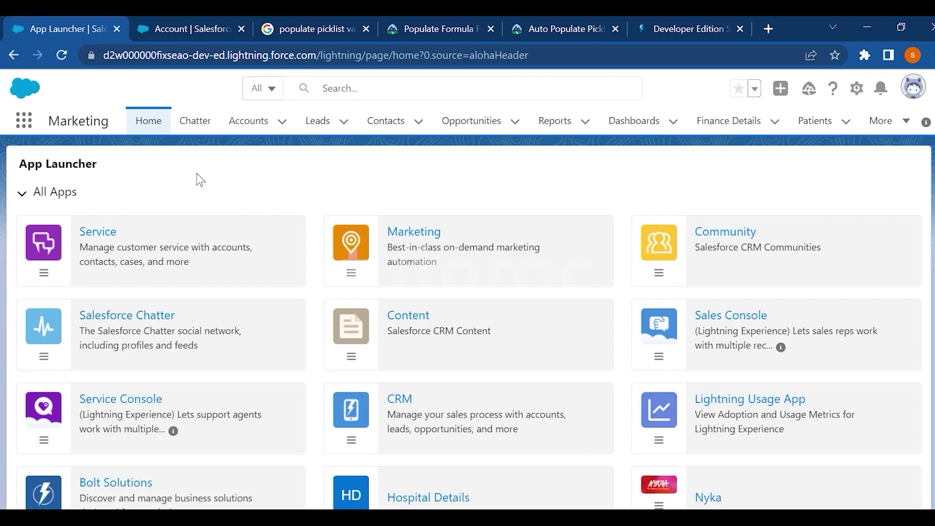
{"action": "scroll", "coordinate": [286, 379], "scroll_direction": "down", "scroll_amount": 2}
{"action": "scroll", "coordinate": [286, 380], "scroll_direction": "down", "scroll_amount": 20}
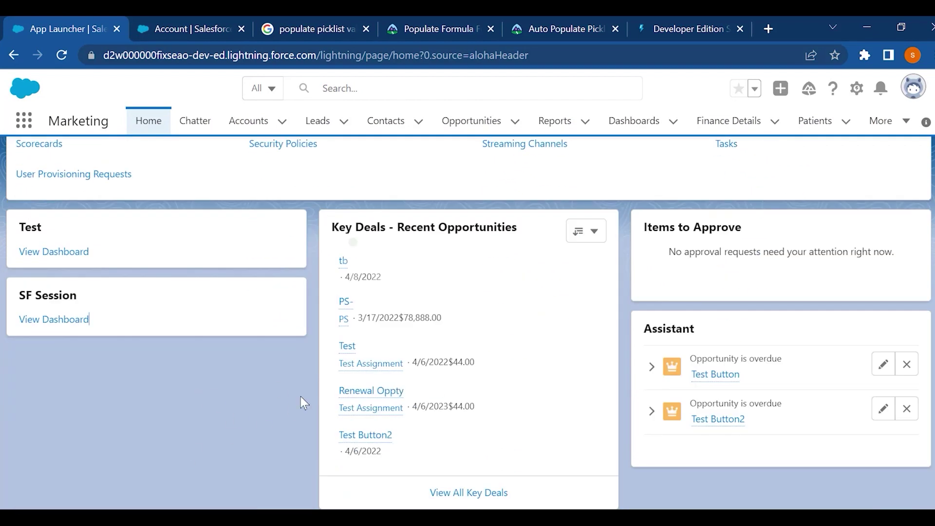
{"action": "scroll", "coordinate": [300, 397], "scroll_direction": "up", "scroll_amount": 15}
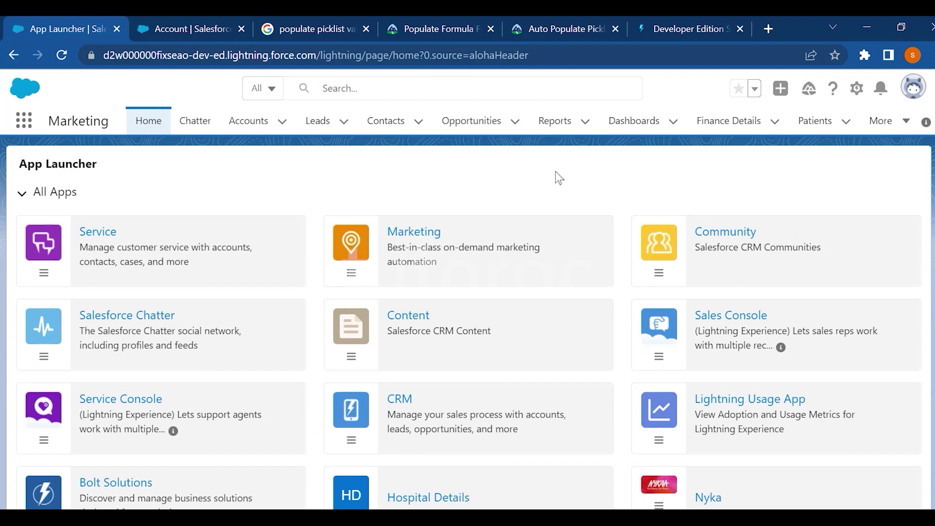
{"action": "left_click", "coordinate": [855, 91]}
Edit the home page in Lightning App Builder, review the Key Deals and Assistant canvas, and save.
{"action": "left_click", "coordinate": [769, 263]}
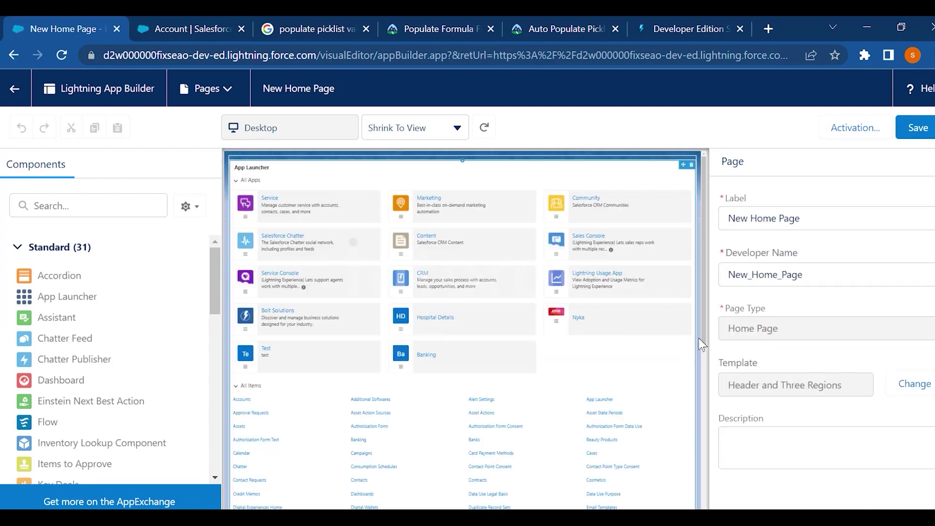
{"action": "left_click_drag", "start_coordinate": [702, 282], "coordinate": [702, 437]}
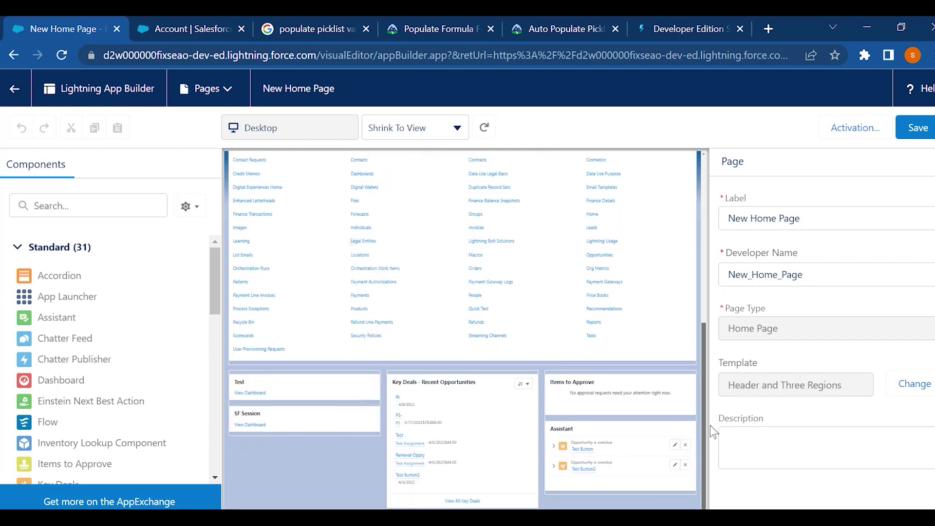
{"action": "left_click", "coordinate": [896, 140]}
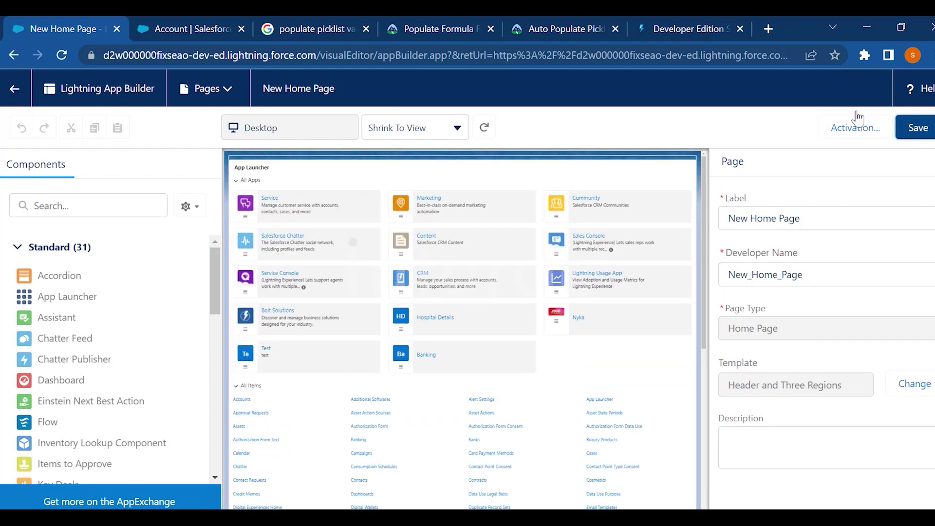